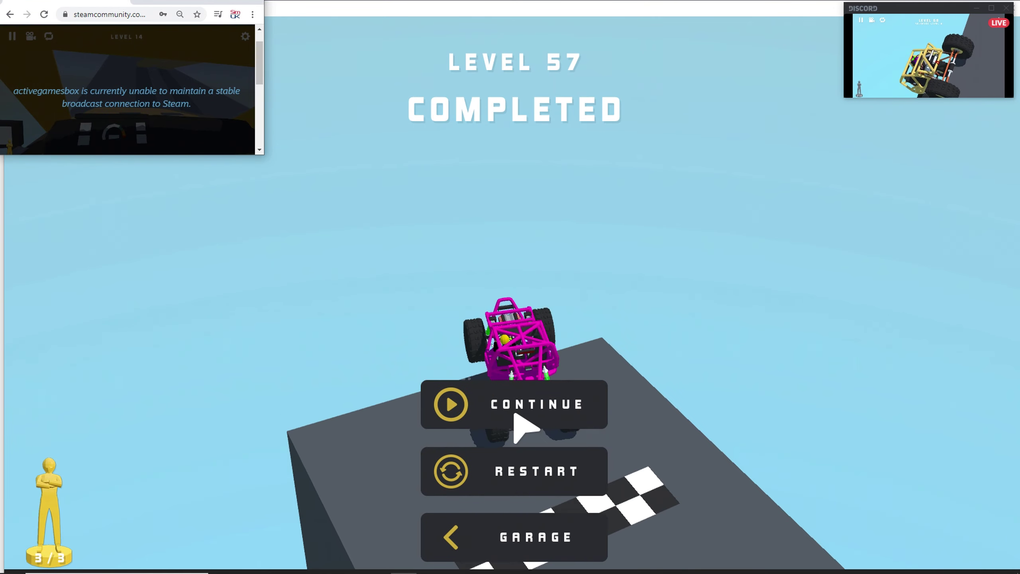
{"action": "left_click", "coordinate": [526, 430]}
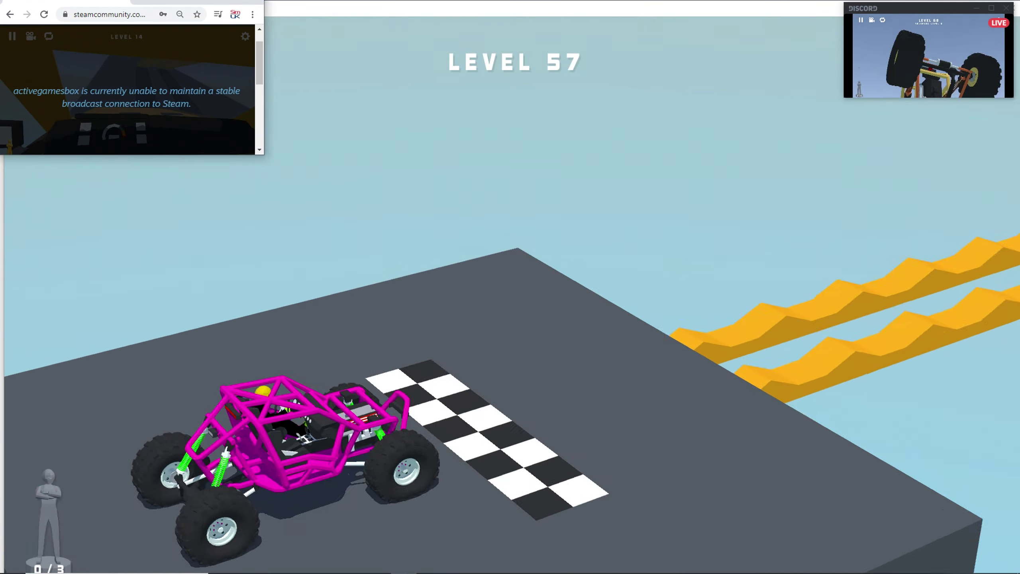